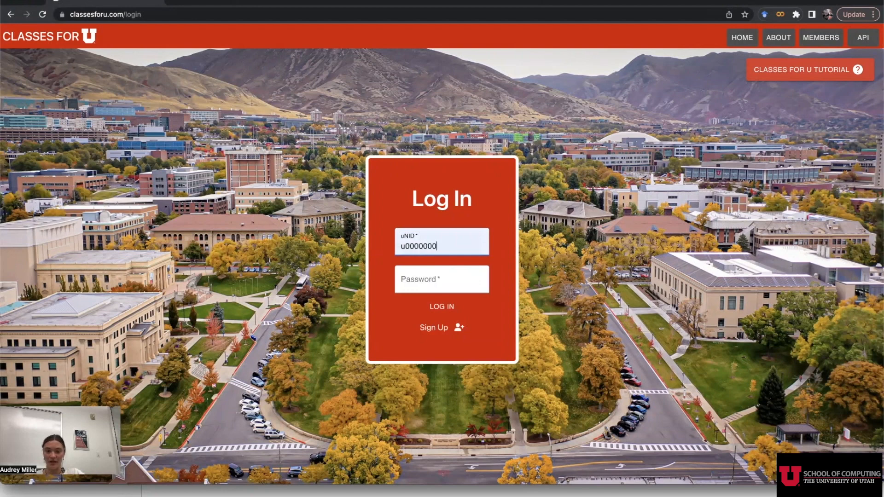
- Enter the account password and log in to the site
click(439, 288)
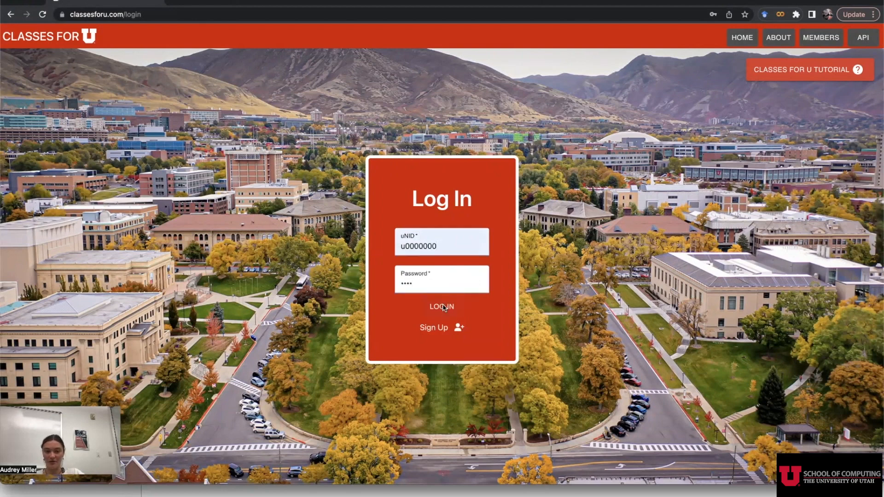
click(442, 307)
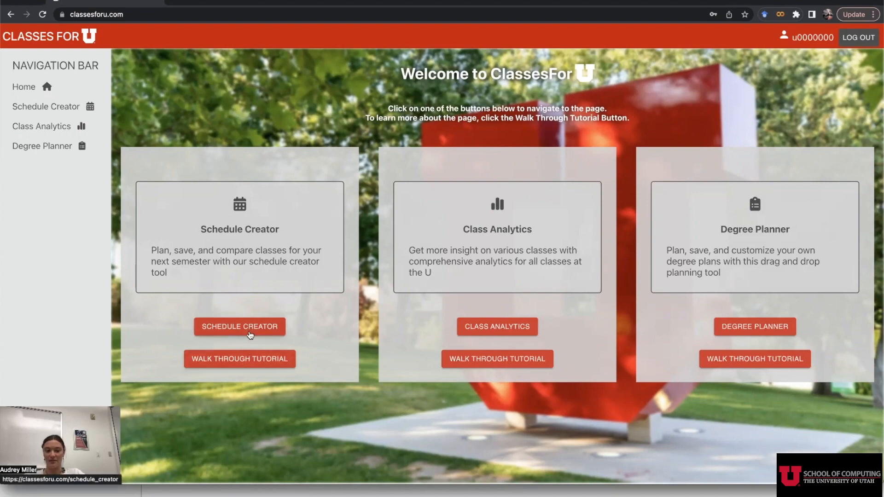
- Read through the Schedule Creator walk-through tutorial to its end and close it
click(243, 357)
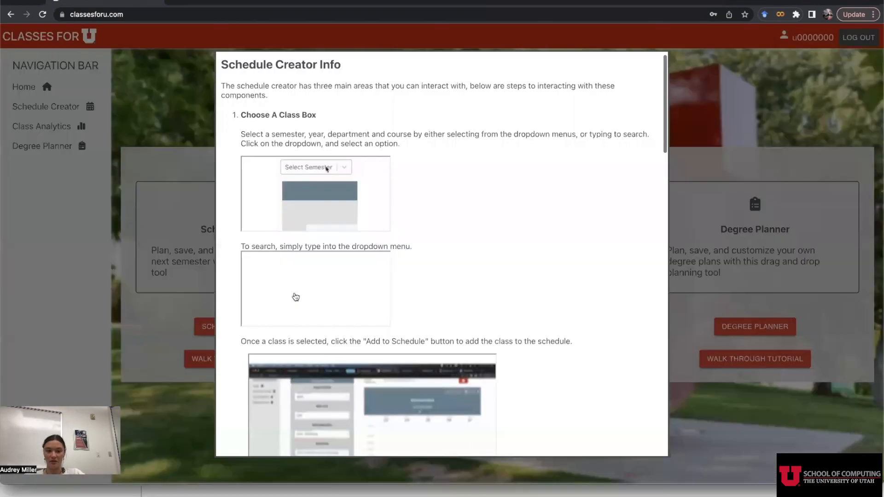
scroll(295, 296, down, 10)
scroll(296, 297, down, 10)
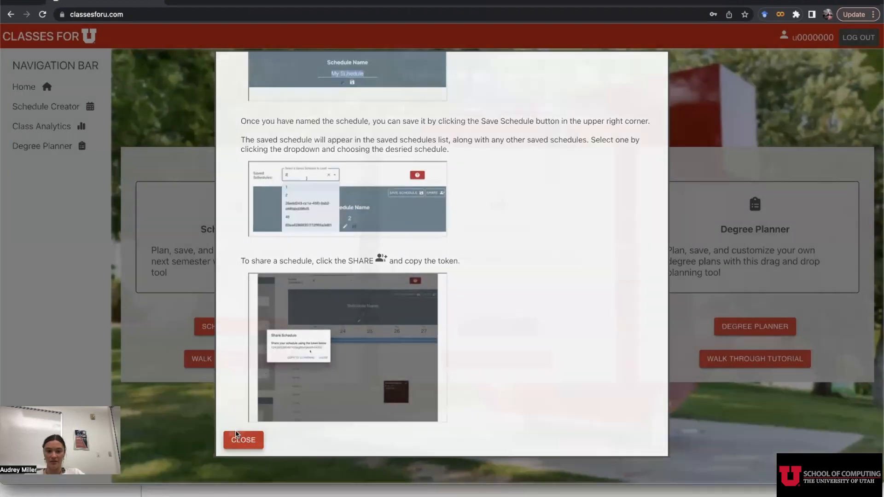
click(237, 438)
- In the Schedule Creator, add the ACCTG - Accounting class ACCTG 5110-002 Fin Accounting I for Spring 2020 to the schedule
click(238, 325)
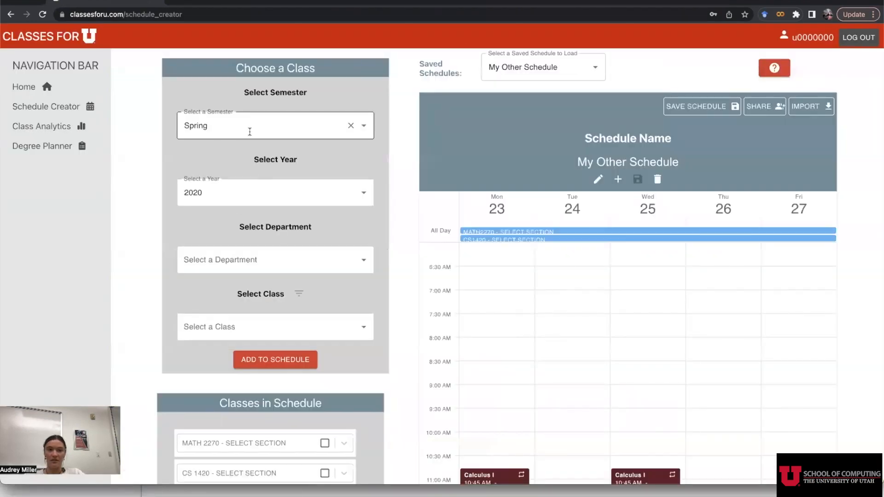
click(232, 260)
click(223, 286)
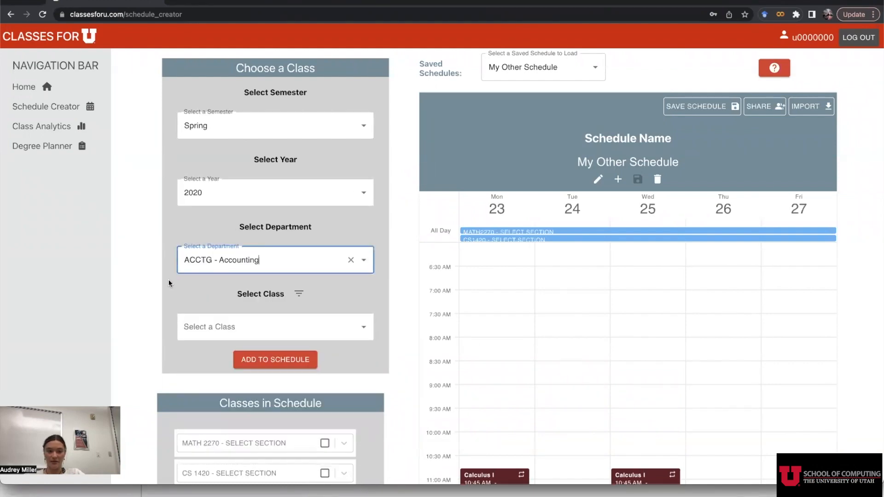
scroll(168, 279, down, 1)
click(207, 297)
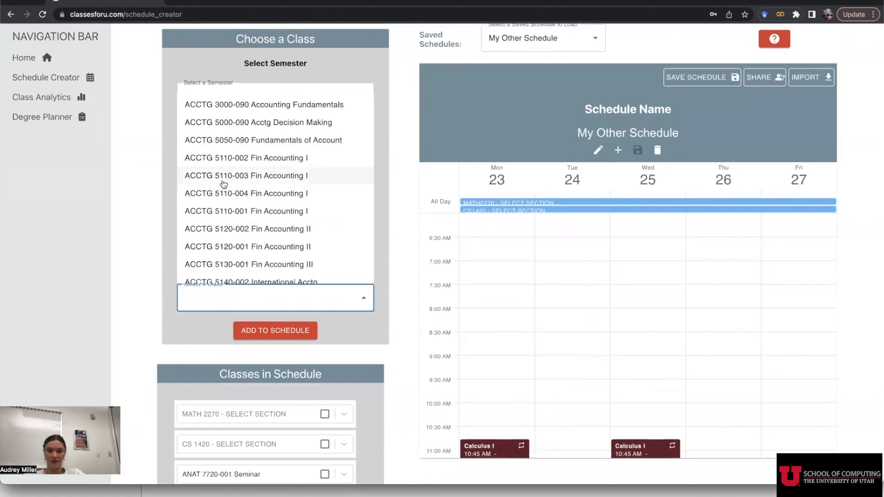
click(232, 158)
scroll(205, 266, down, 3)
click(268, 229)
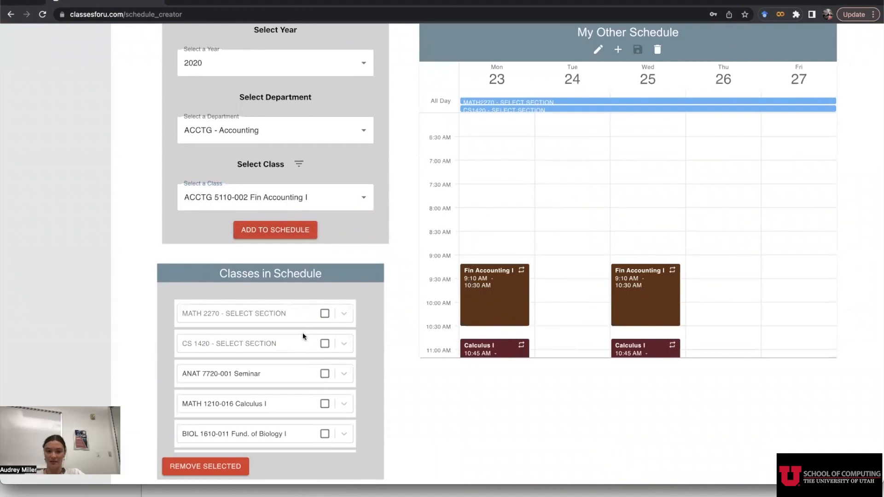
- Rename the current schedule to accounting and save the name
scroll(507, 230, up, 3)
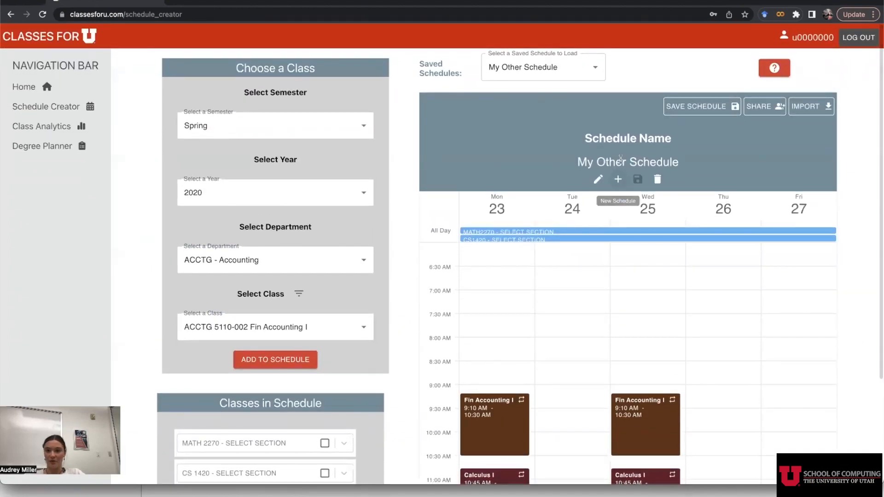
click(599, 180)
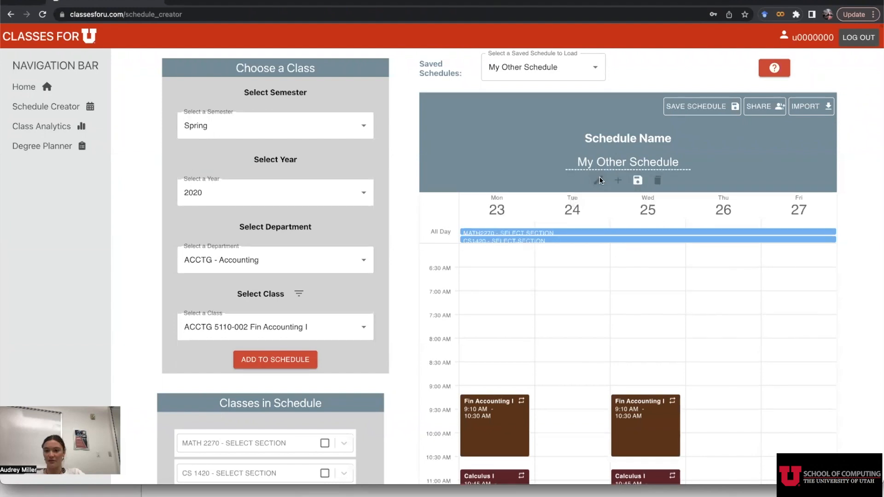
double_click(606, 161)
triple_click(606, 161)
text(accounting)
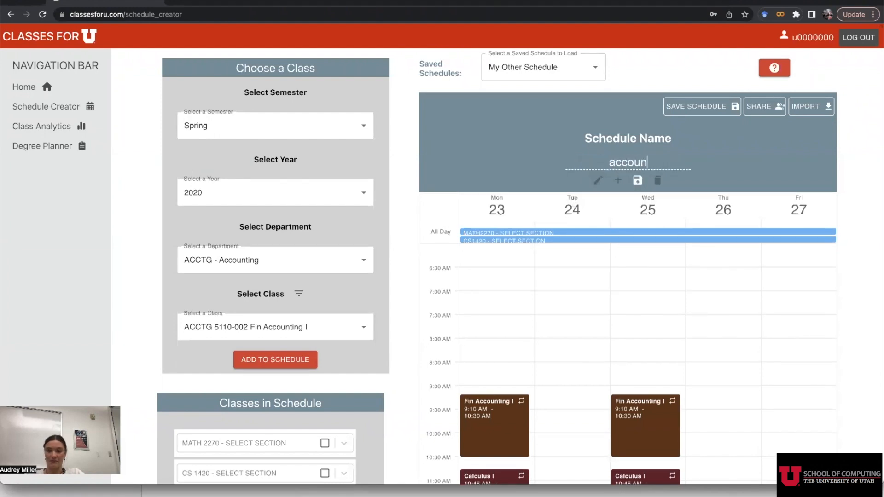
click(637, 180)
- Load the saved schedule my schedule, switch back to accounting, and return to my schedule
click(531, 74)
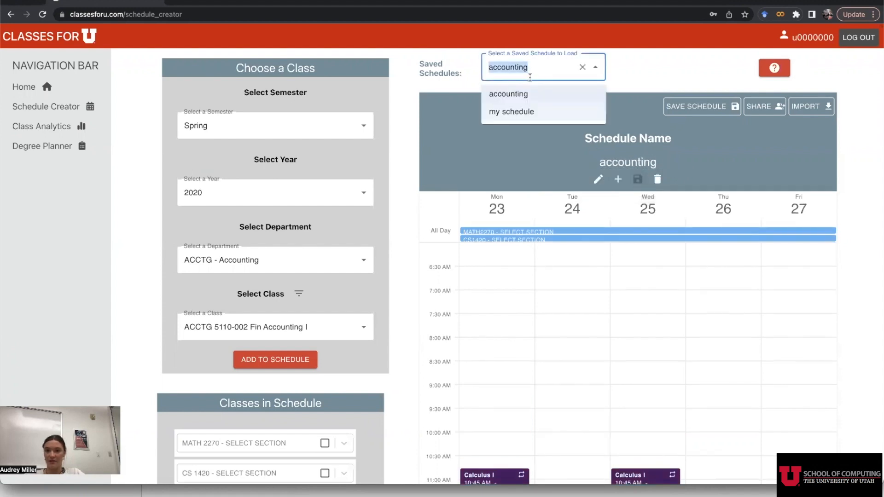
click(523, 111)
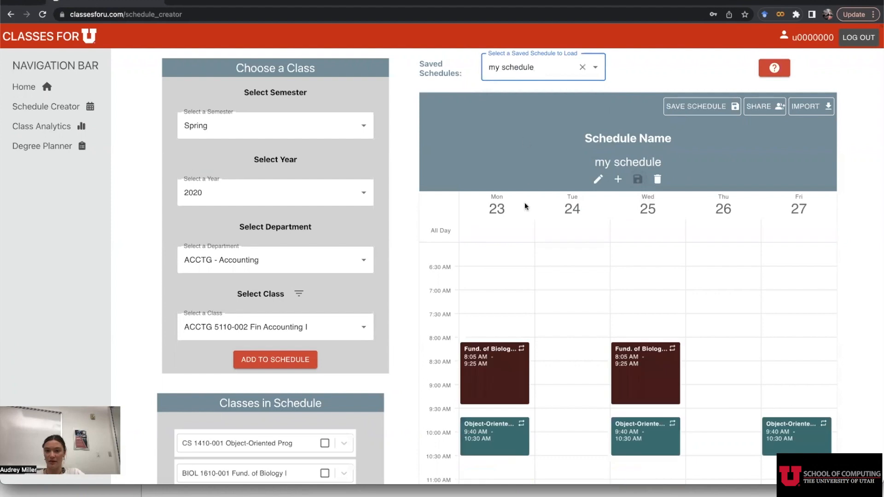
scroll(530, 256, down, 2)
scroll(531, 260, up, 1)
click(542, 65)
click(542, 96)
click(550, 67)
click(545, 110)
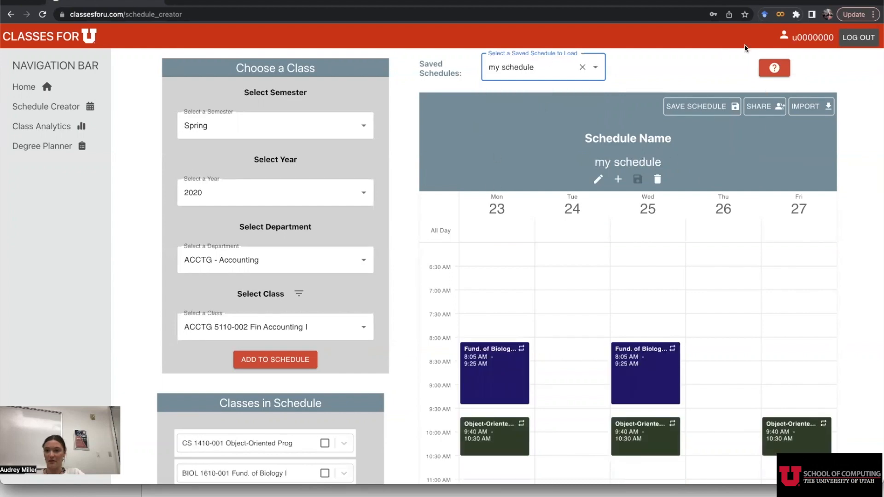
- Open sharing for my schedule and copy its share token to the clipboard
click(758, 106)
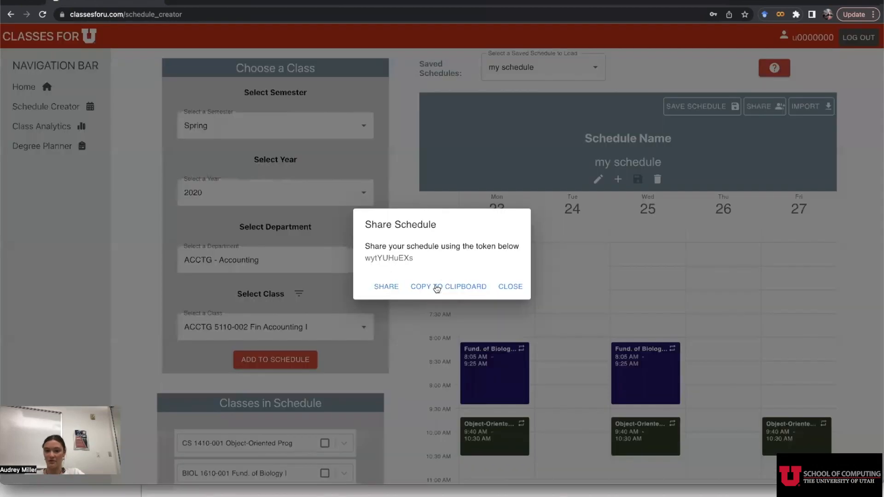
click(438, 287)
click(516, 287)
- Import a schedule using the copied share token and look over the weekly calendar
click(821, 106)
key(ctrl+v)
click(465, 295)
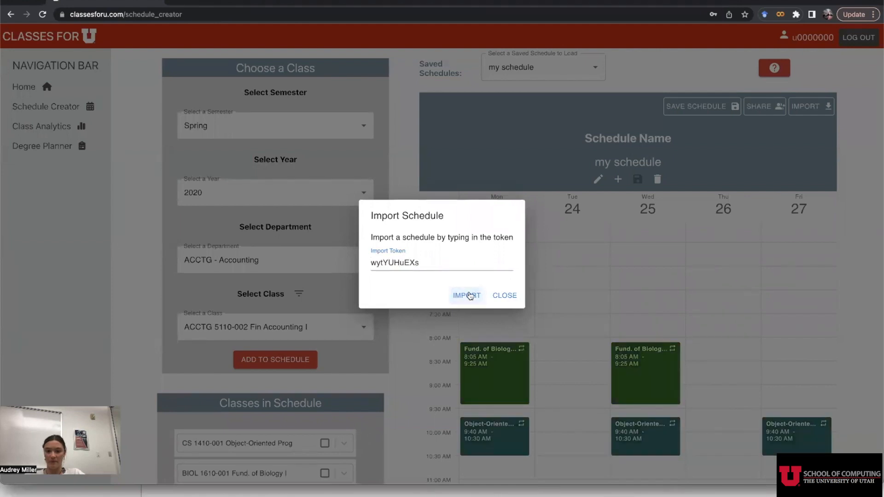
click(505, 295)
scroll(531, 388, down, 1)
scroll(531, 387, down, 1)
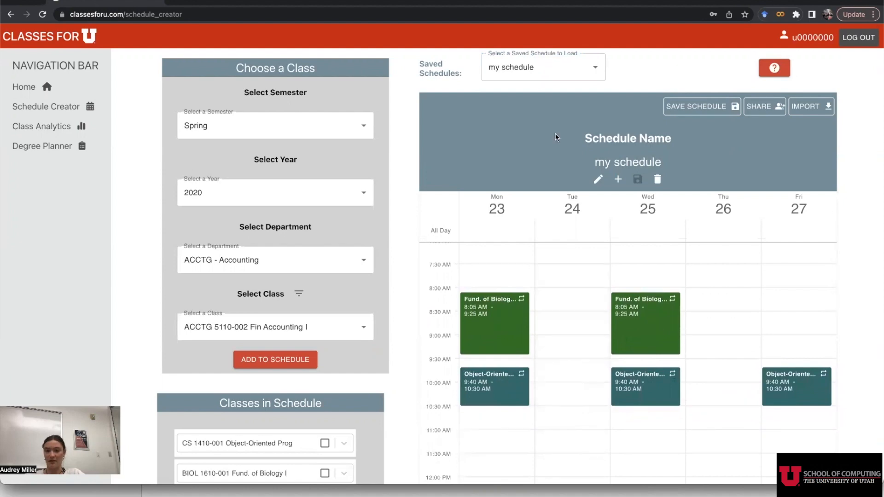
scroll(54, 268, down, 1)
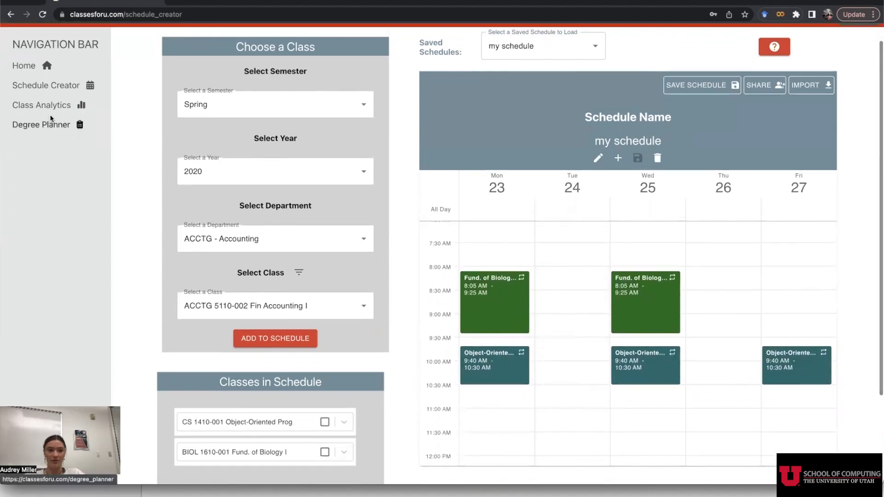
- In Class Analytics, look up the Spring ACCTG - Accounting class ACCTG 5000-090 Acctg Decision Making
click(50, 107)
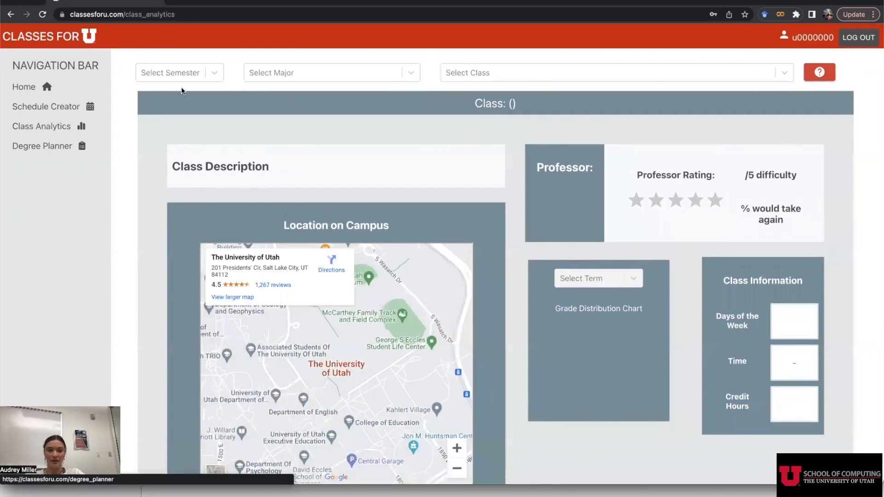
click(184, 72)
click(173, 101)
click(280, 79)
click(282, 94)
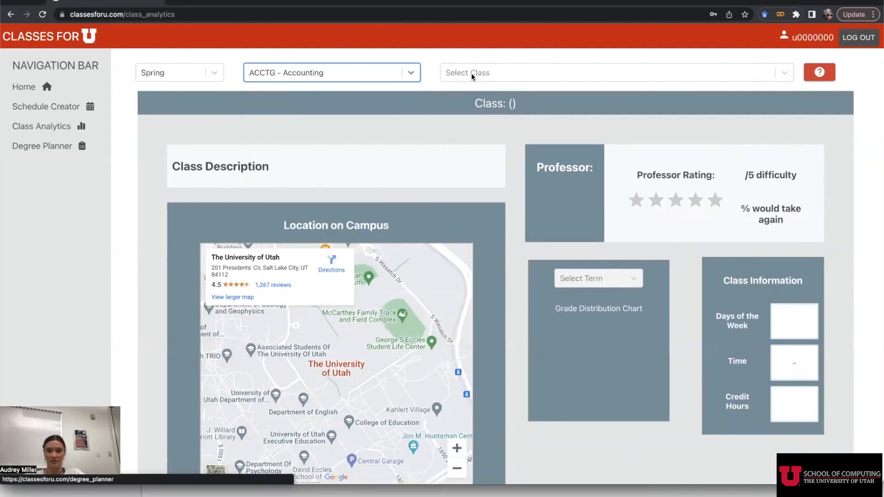
click(471, 73)
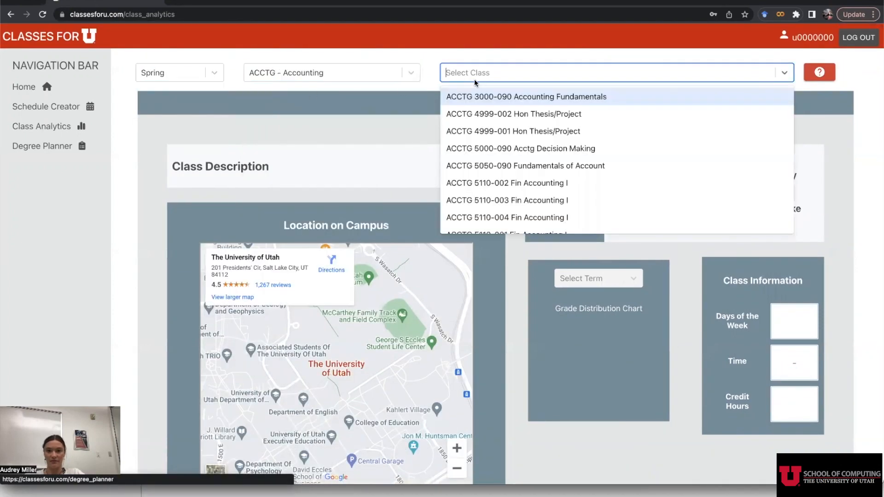
click(477, 148)
- Show the Fall - 2017 grade distribution for the accounting class and look over its description and campus map
scroll(454, 176, down, 2)
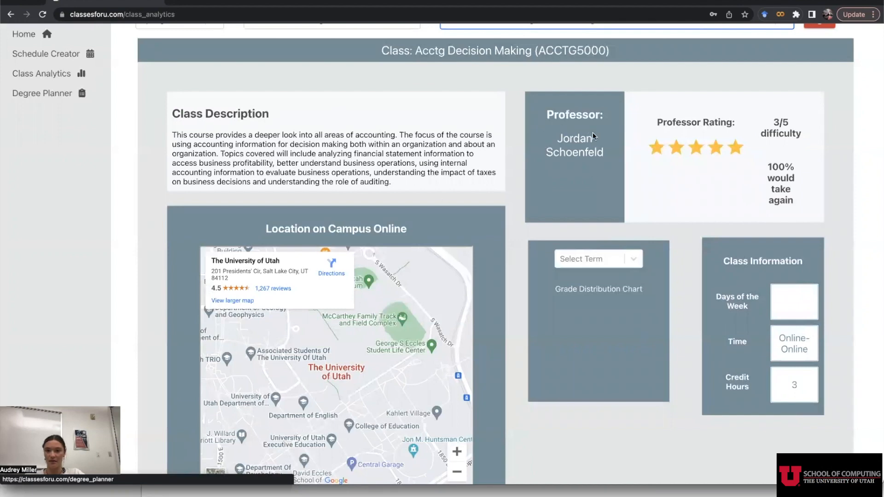
click(623, 259)
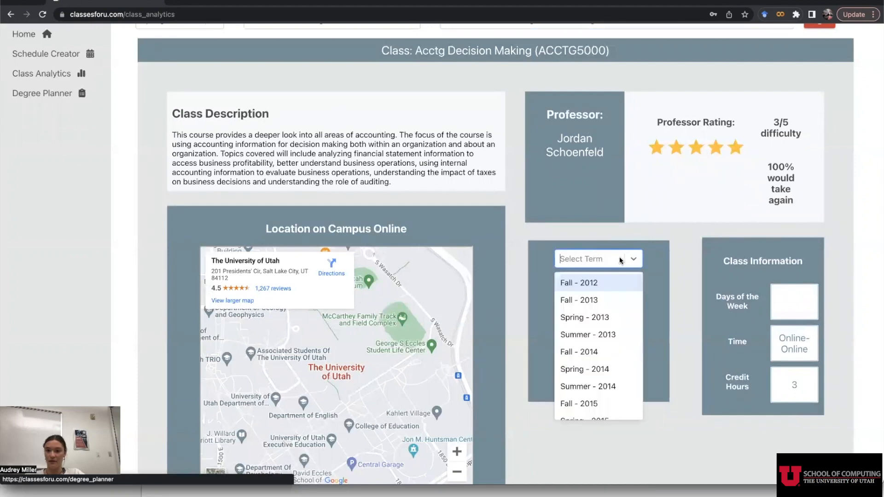
scroll(594, 343, down, 3)
click(591, 379)
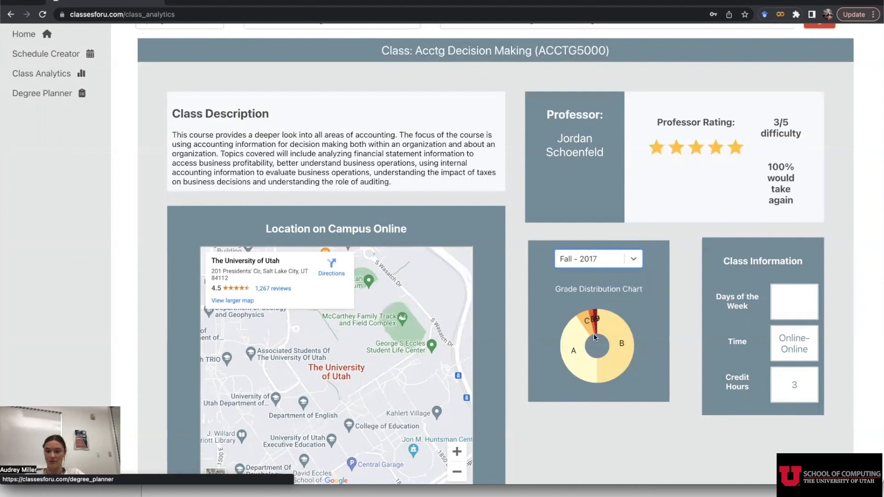
scroll(454, 293, down, 1)
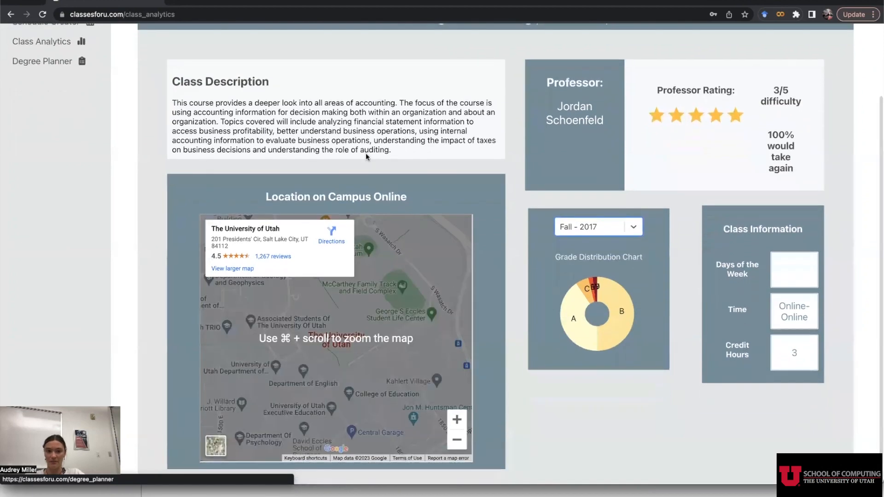
scroll(408, 209, up, 1)
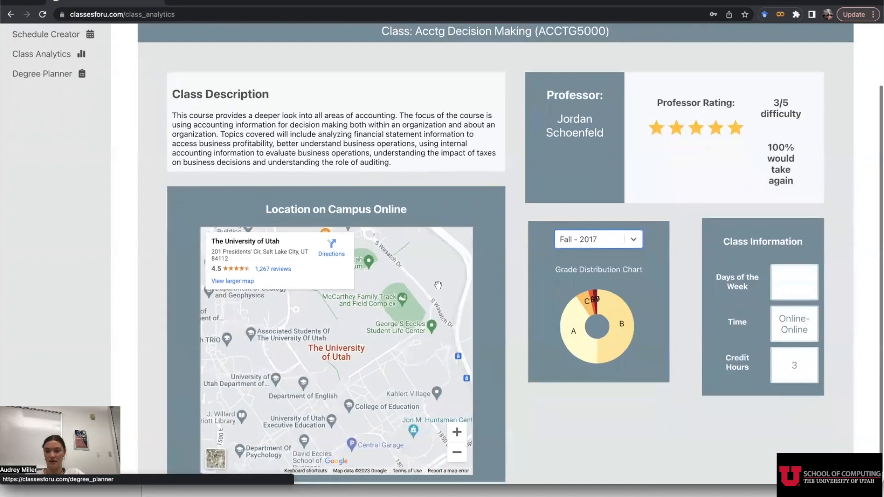
- Switch the analytics to the CS - Computer Science class CS 1410-001 Object-Oriented Prog
scroll(351, 368, up, 3)
click(488, 81)
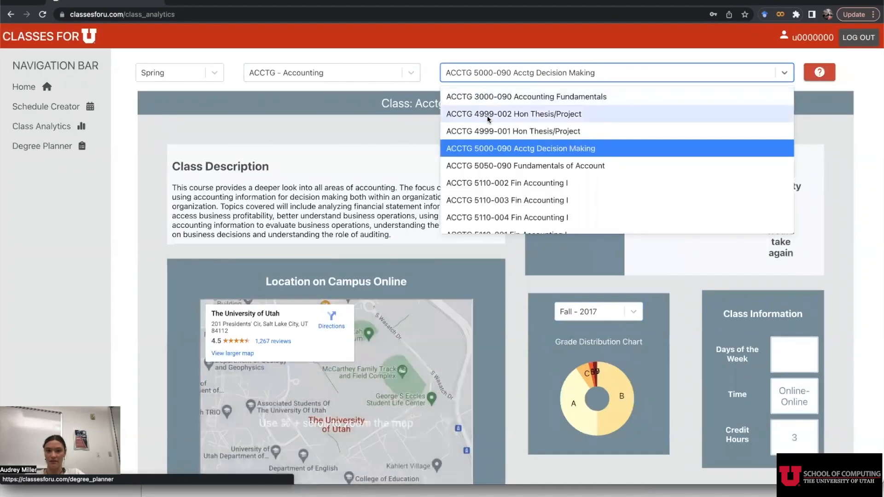
click(495, 94)
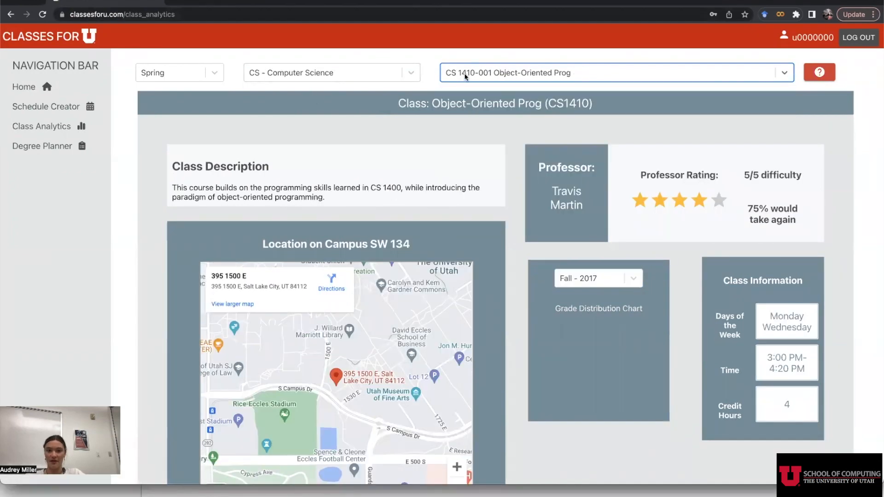
- Review the CS 1410 class's campus location and show its grade distribution for Spring - 2018
scroll(433, 137, down, 2)
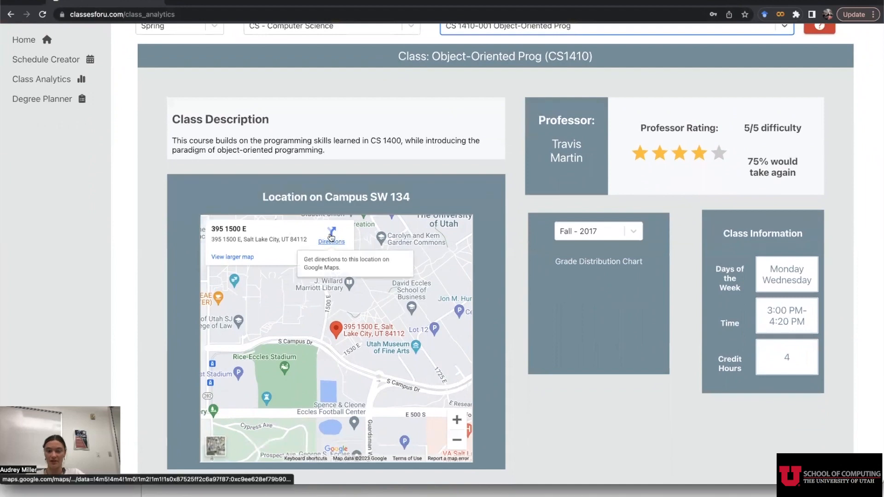
click(597, 228)
scroll(585, 313, down, 5)
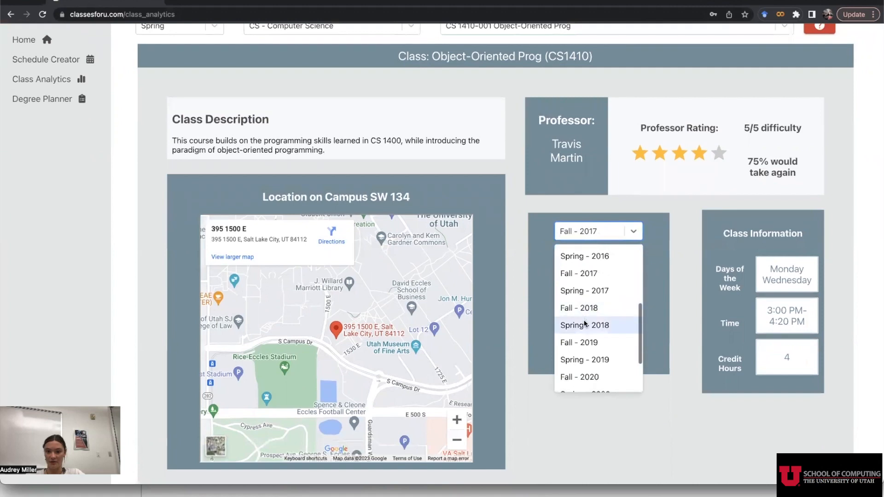
click(584, 325)
scroll(524, 298, up, 1)
scroll(524, 299, up, 1)
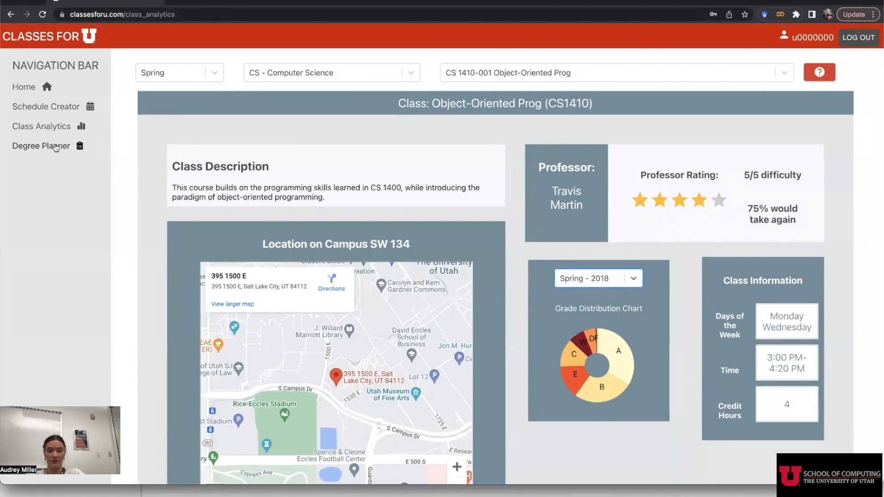
- In the Degree Planner, add the official Computer Engineering degree to the planning canvas
click(54, 147)
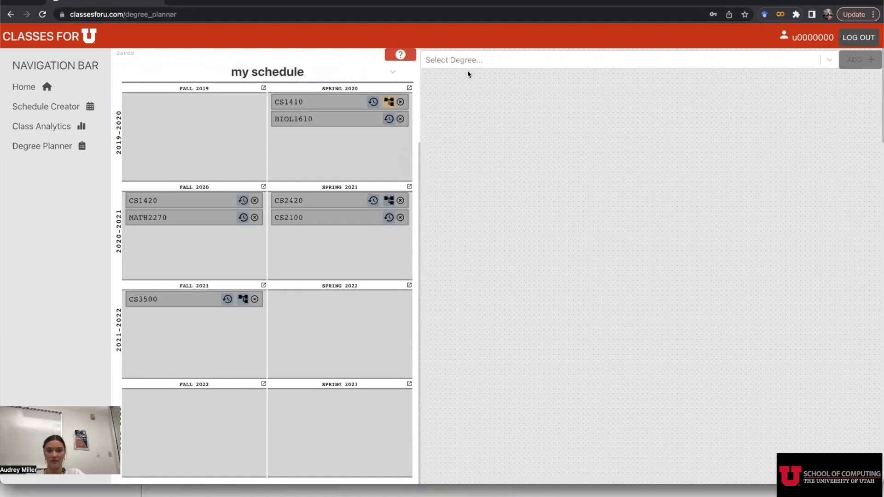
click(500, 62)
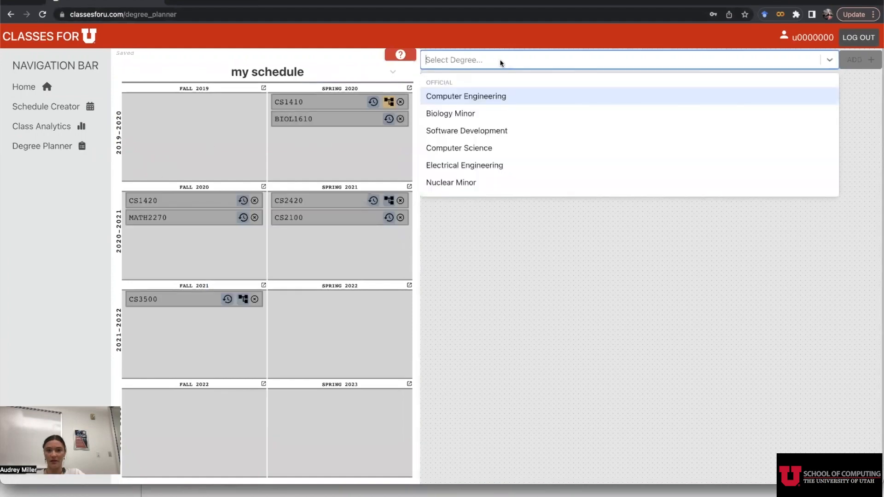
click(497, 97)
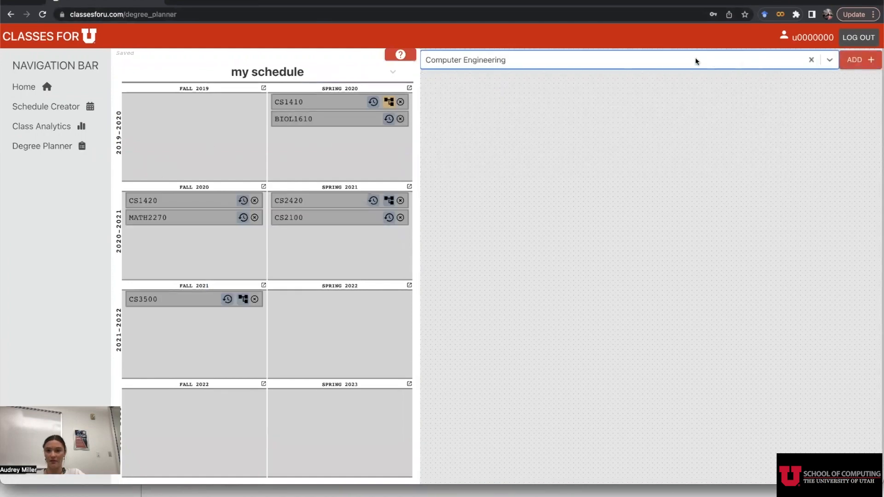
click(855, 61)
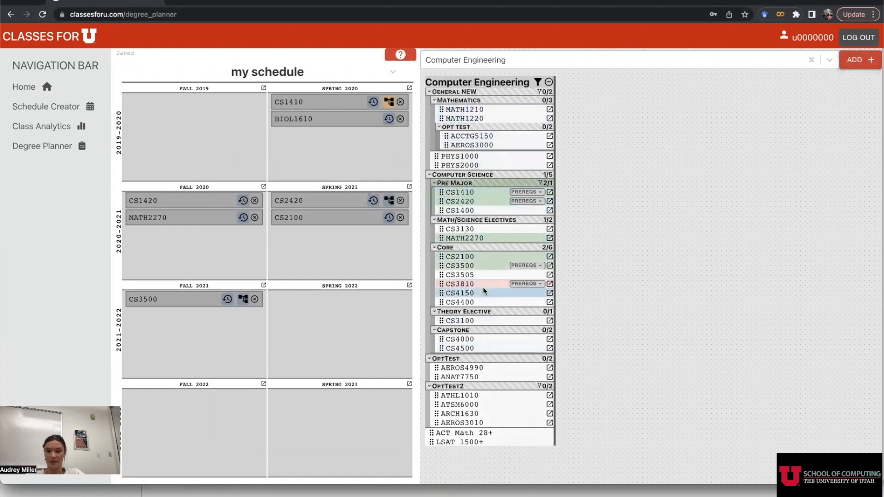
- Expand the prerequisites of CS3810, CS2420 and CS1410 in the Computer Engineering degree and add CS1400 to Fall 2019
click(540, 285)
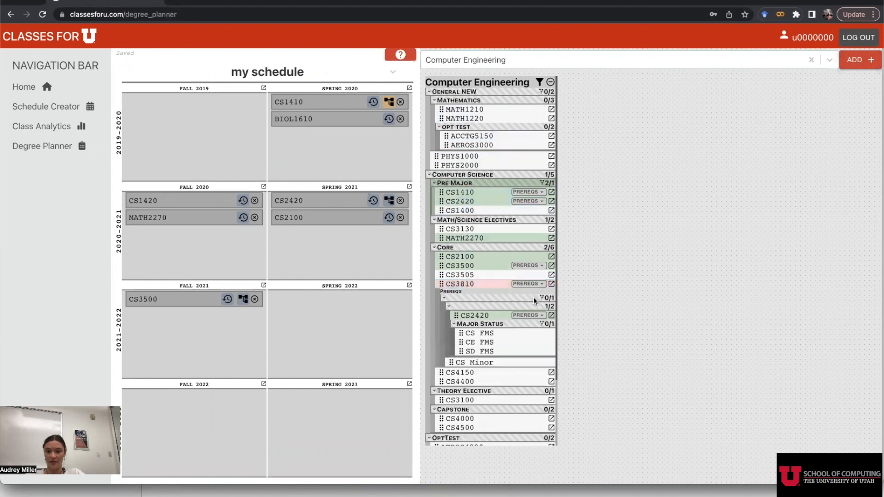
click(536, 316)
click(536, 332)
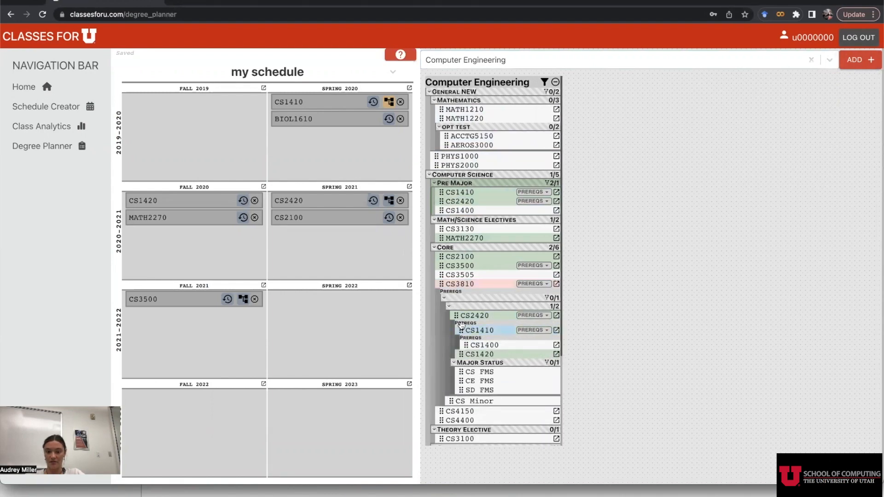
drag(465, 344, 167, 134)
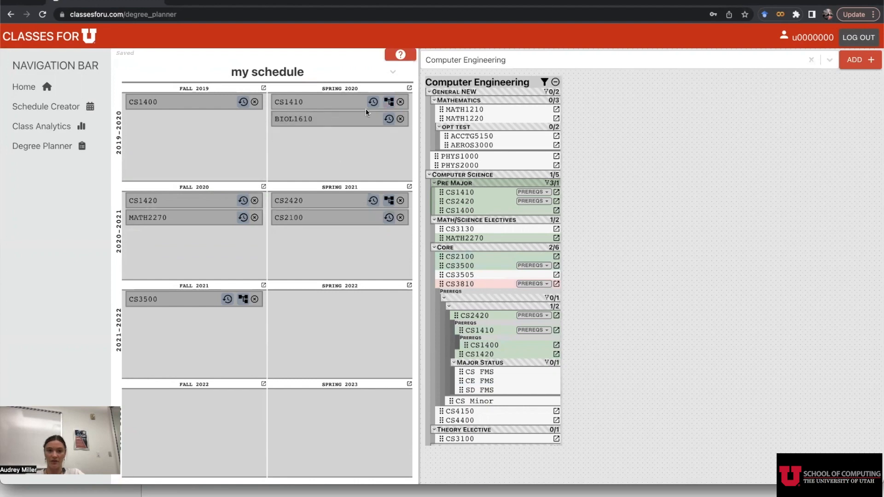
- Show the prerequisites of the planned CS1410, move CS1400 to Spring 2021 and return it to Fall 2019
click(389, 103)
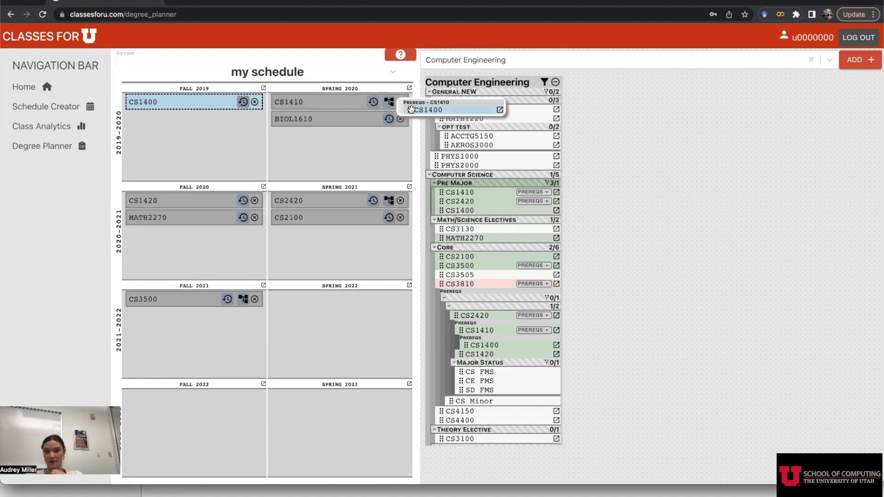
drag(198, 104, 347, 255)
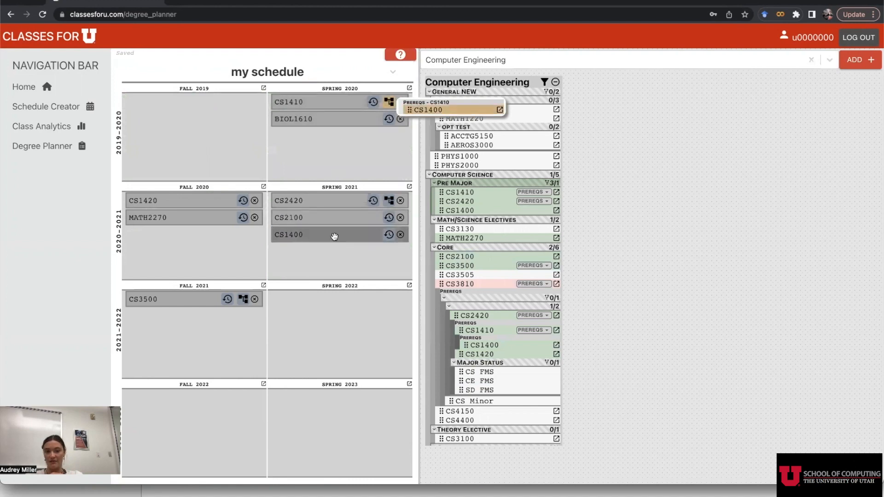
drag(336, 237, 212, 117)
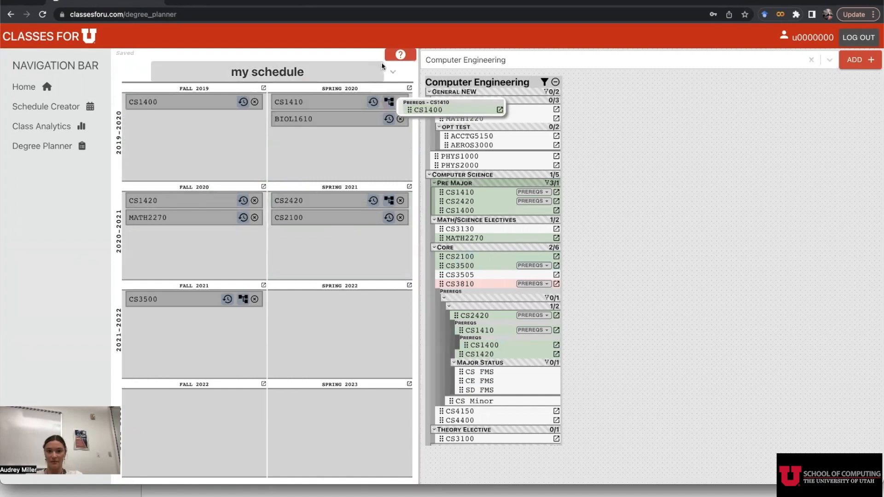
click(393, 73)
click(341, 122)
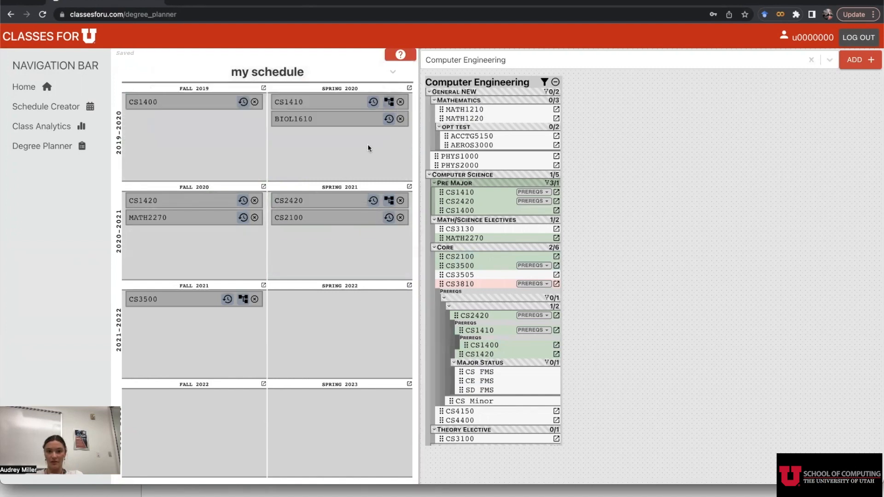
- View the offering history of BIOL1610 for the last 7 occurrences, reduce it to the last 5, and close it
mouse_move(390, 121)
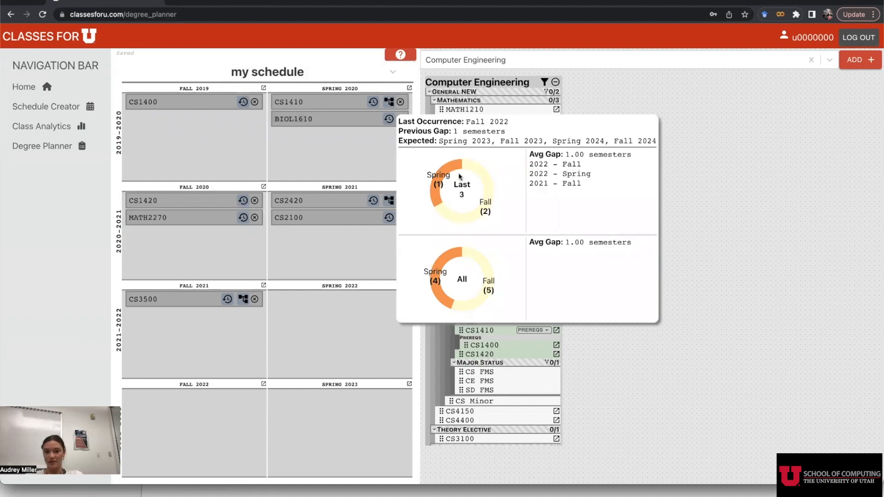
click(474, 193)
click(475, 193)
click(475, 193)
click(475, 193)
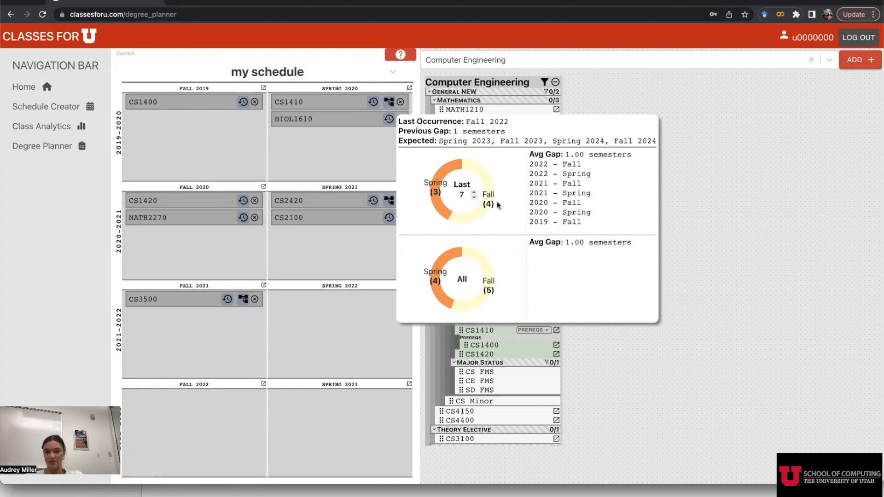
click(474, 198)
click(475, 198)
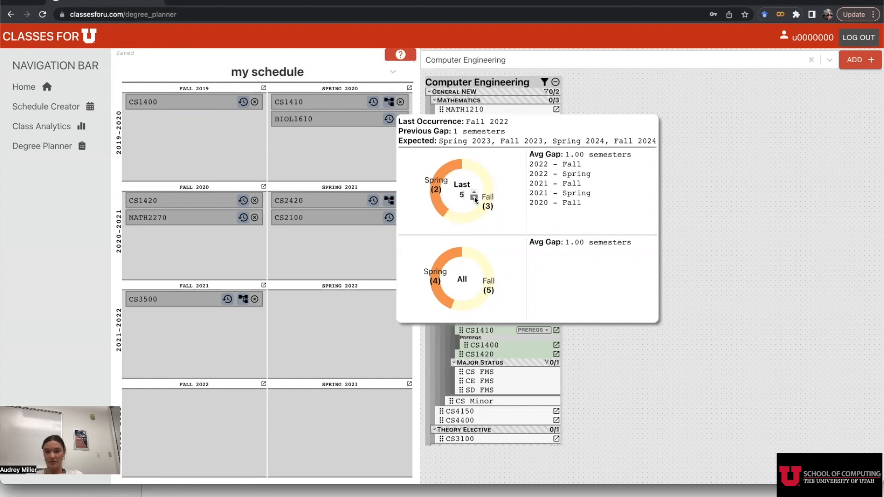
click(321, 145)
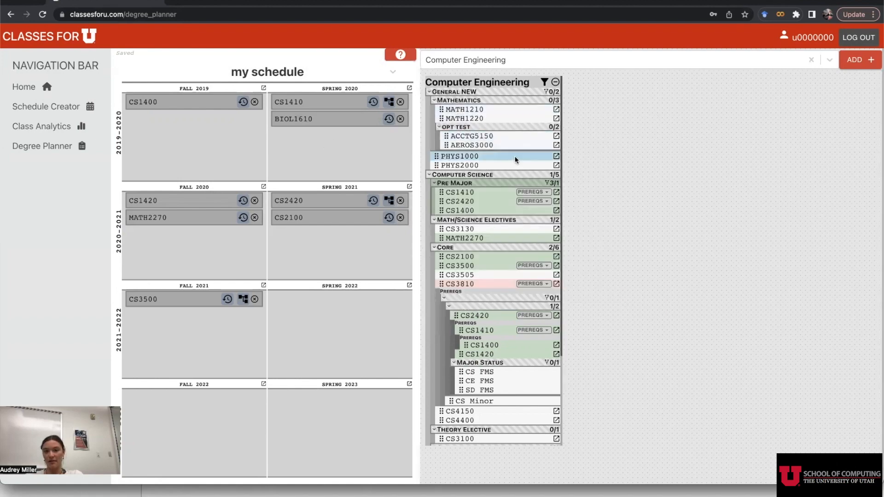
- Review the class analytics of MATH1210 from the degree's mathematics requirements, including its campus map, and return to the Degree Planner
click(557, 110)
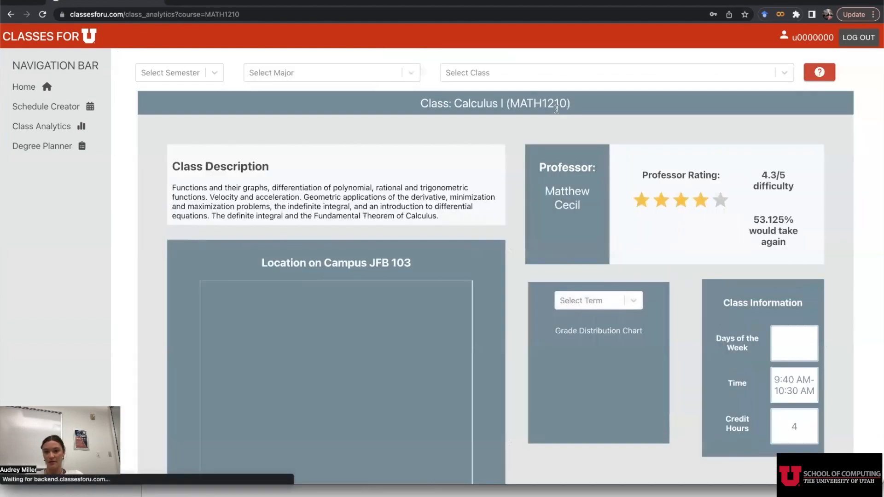
scroll(557, 108, down, 1)
scroll(557, 110, down, 1)
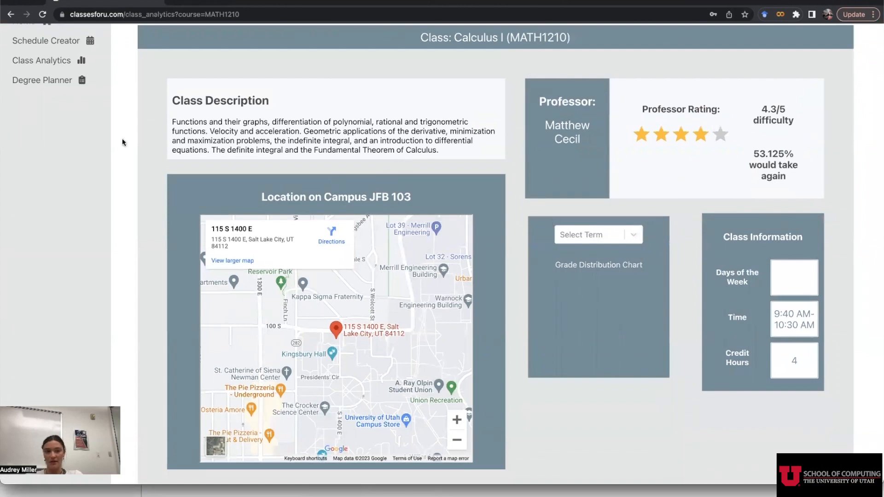
click(63, 80)
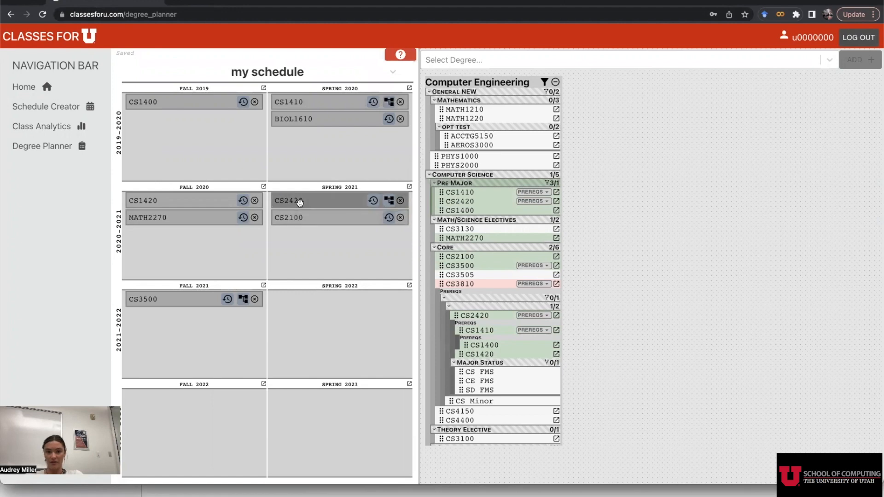
- Open the planned Spring 2021 semester in the Schedule Creator and choose section 001 for both CS 2420 and CS 2100
click(409, 187)
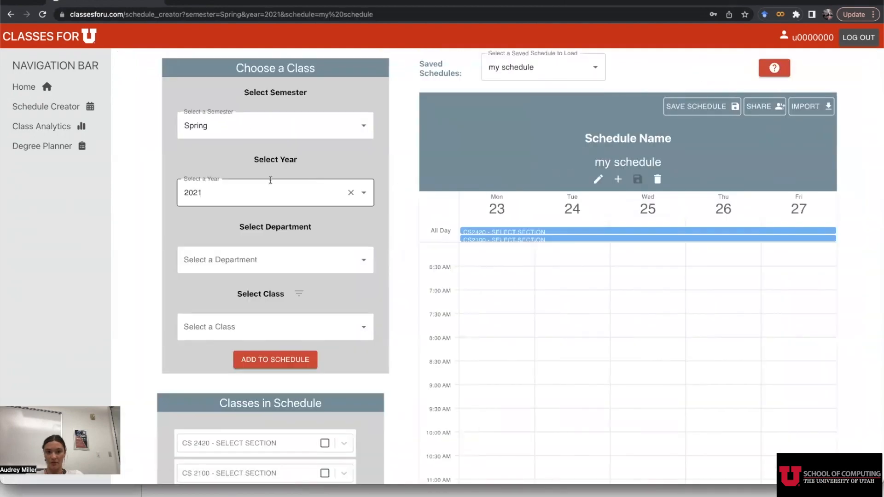
scroll(251, 201, down, 1)
scroll(250, 200, down, 3)
click(255, 318)
click(254, 345)
click(255, 352)
click(254, 373)
scroll(533, 244, down, 3)
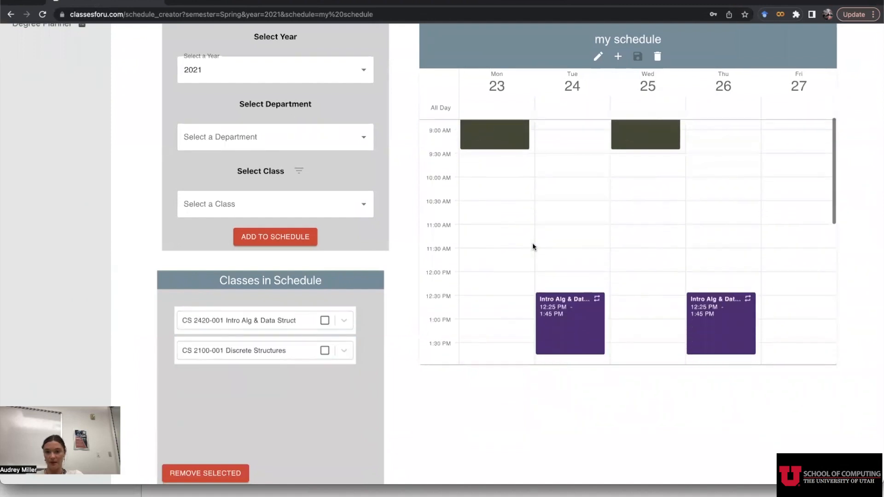
- Log out of the Classes For U account
scroll(533, 247, up, 6)
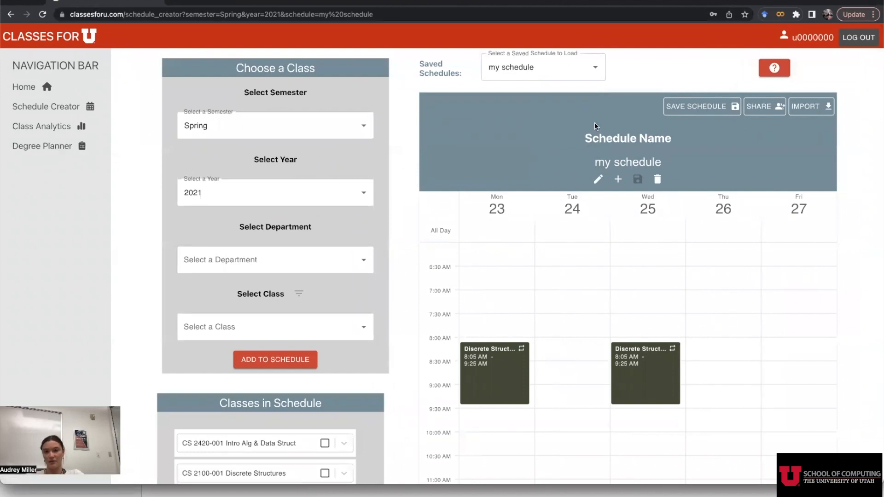
click(860, 39)
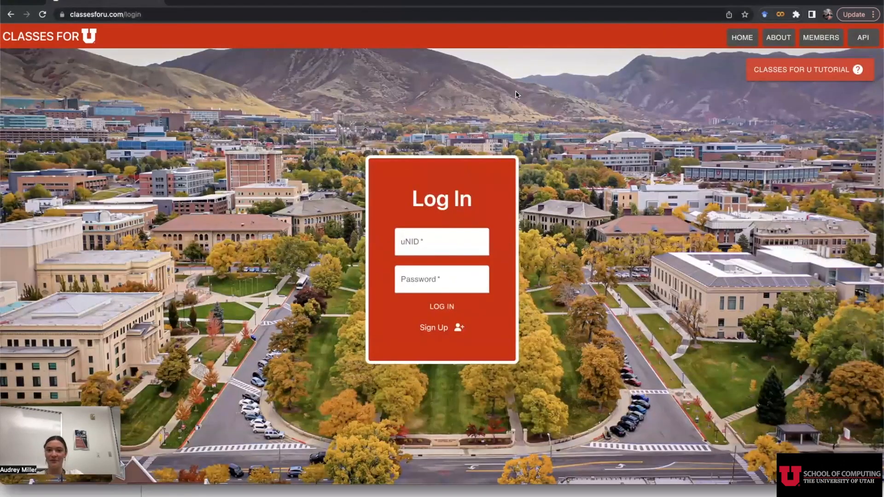